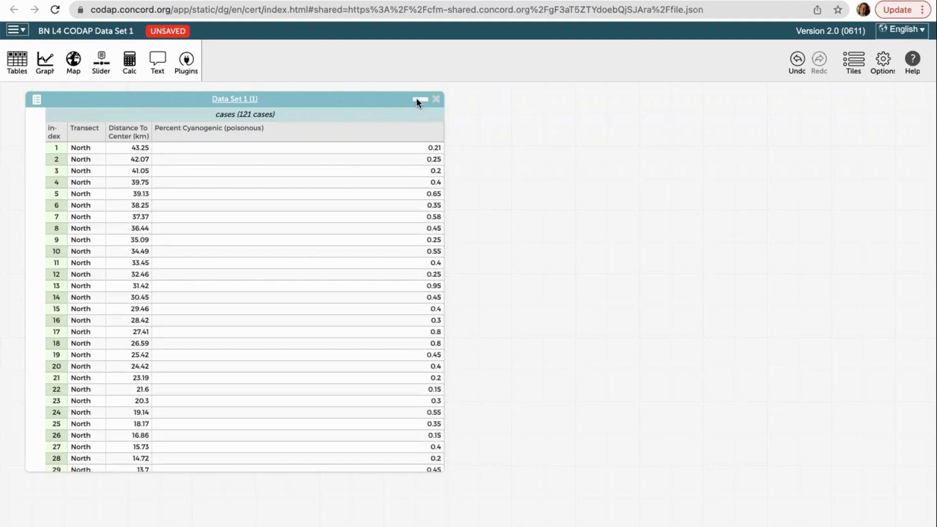
- Add an empty cases graph, shift it away from the table, and enlarge it
click(46, 64)
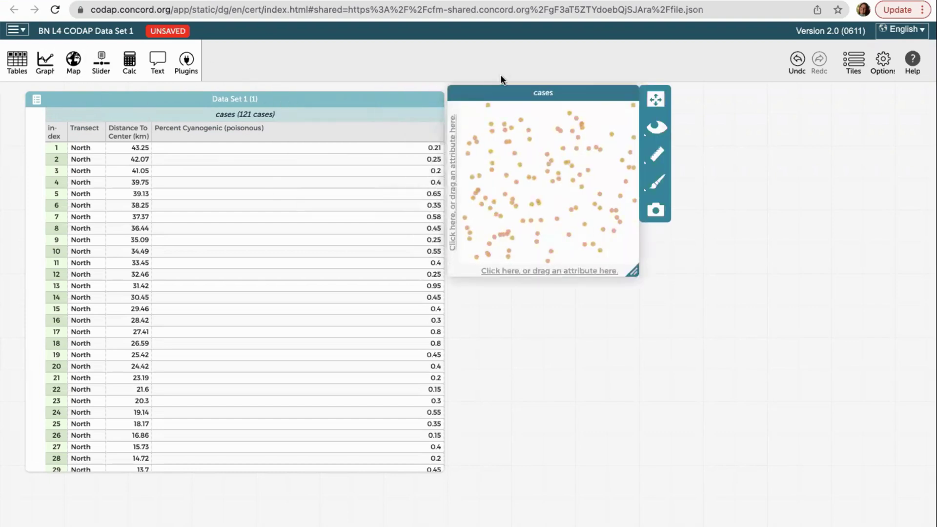
drag(500, 88, 577, 94)
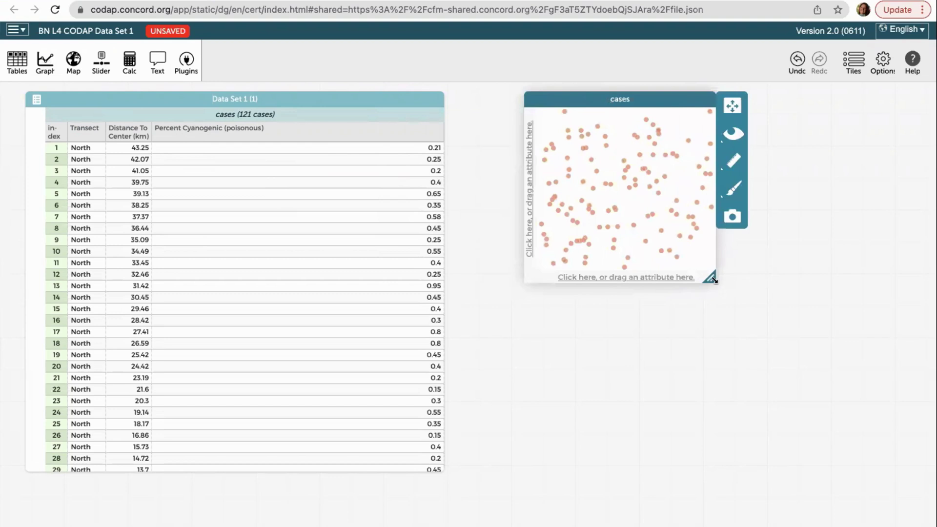
drag(713, 279, 857, 368)
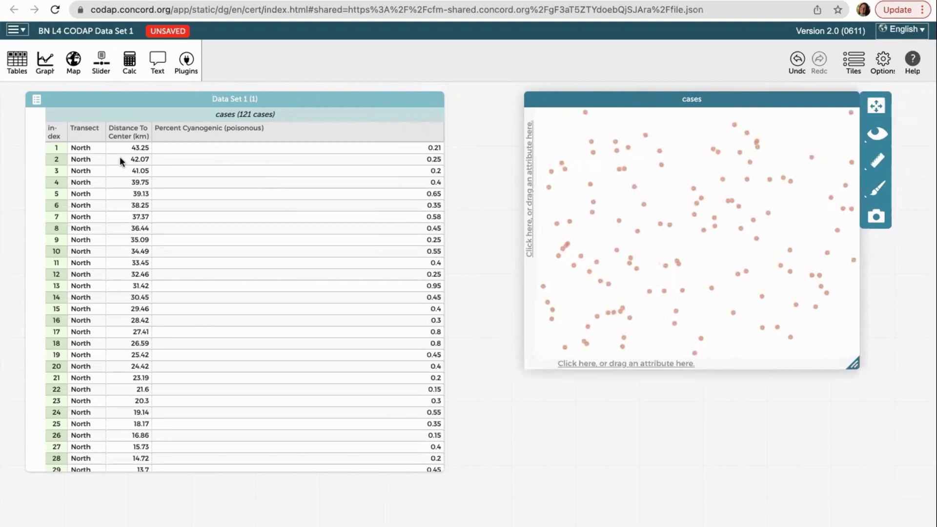
- Plot Distance To Center and Percent Cyanogenic on the graph axes, then make it taller
drag(122, 133, 442, 209)
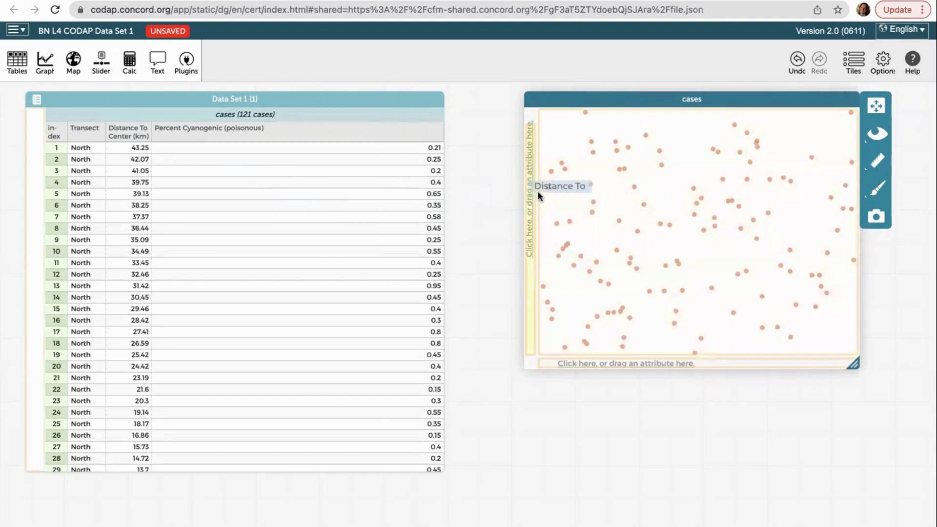
mouse_move(442, 207)
mouse_down()
mouse_move(584, 348)
mouse_move(160, 155)
mouse_move(629, 366)
mouse_up()
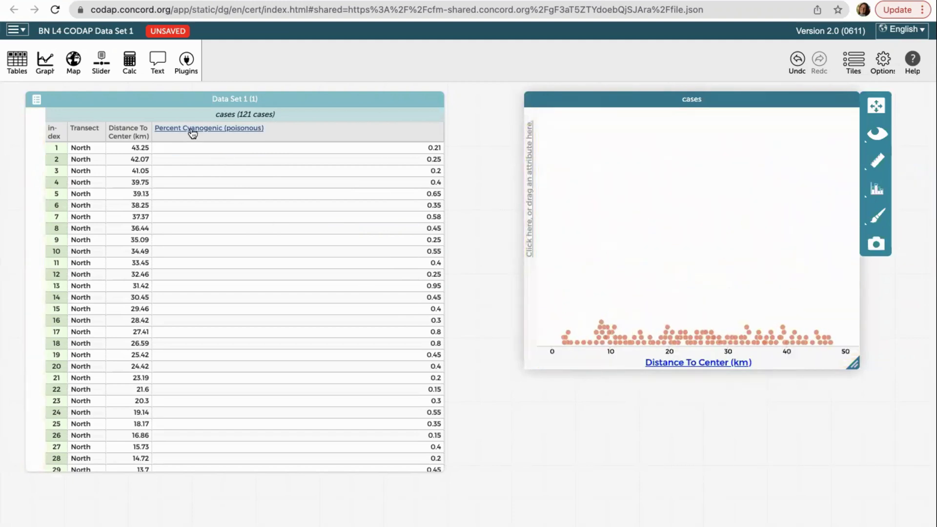
drag(193, 132, 533, 203)
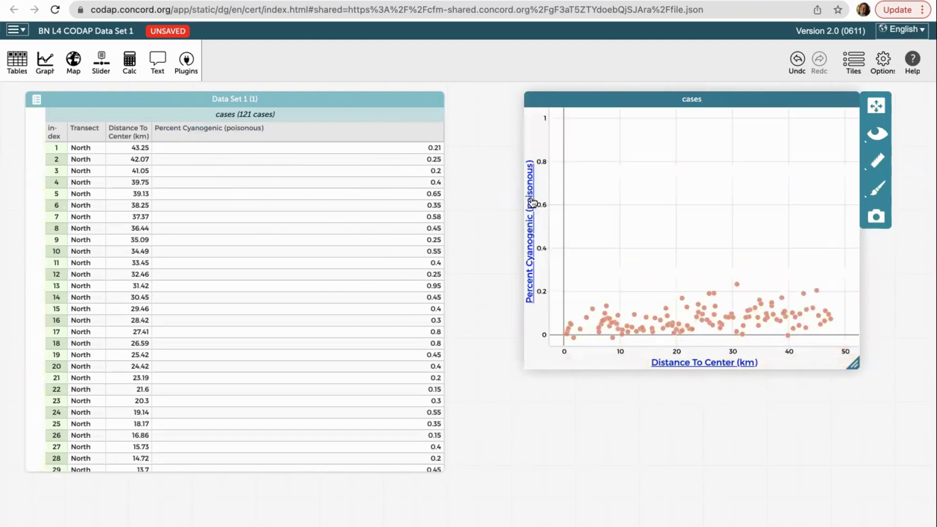
mouse_move(705, 366)
mouse_down()
mouse_move(675, 377)
mouse_move(528, 282)
mouse_up()
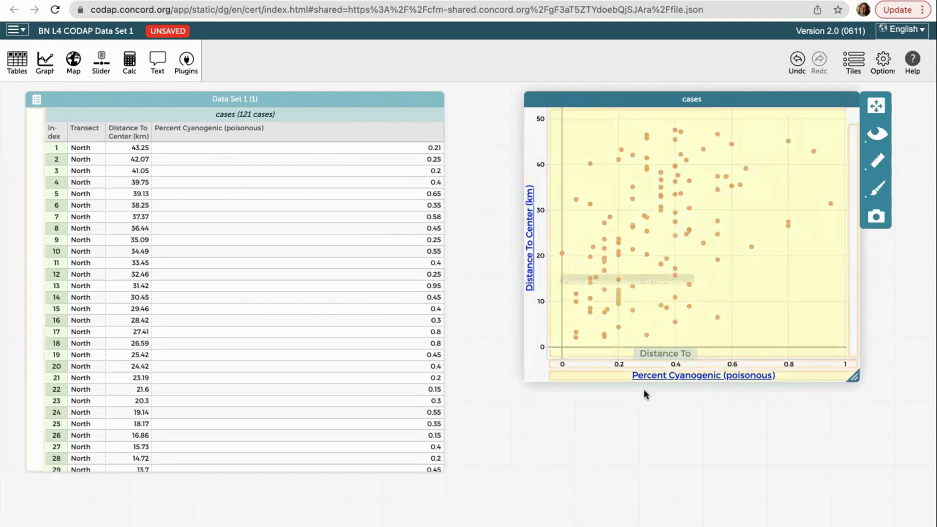
- Move Distance To Center from the vertical axis to the horizontal axis
drag(531, 258, 640, 377)
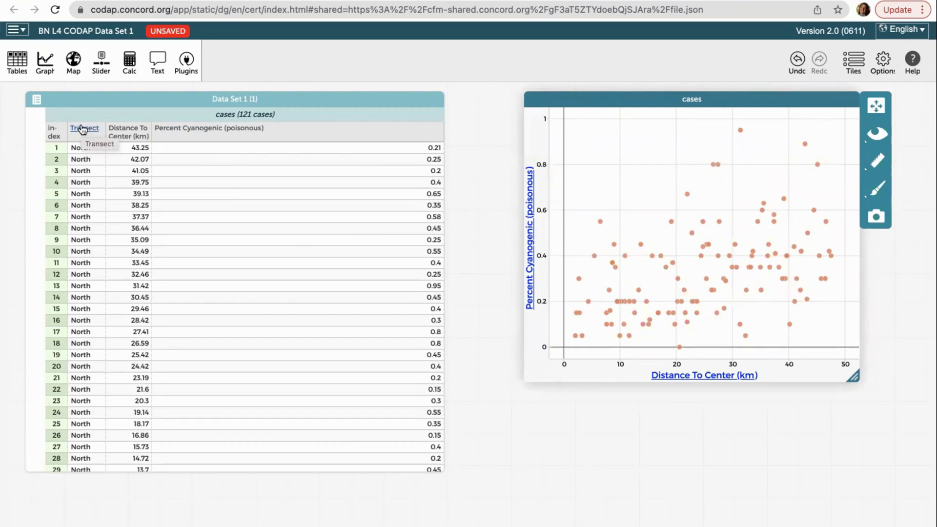
- Drop Transect into the graph to colour points with an East, North, West legend
drag(82, 129, 692, 135)
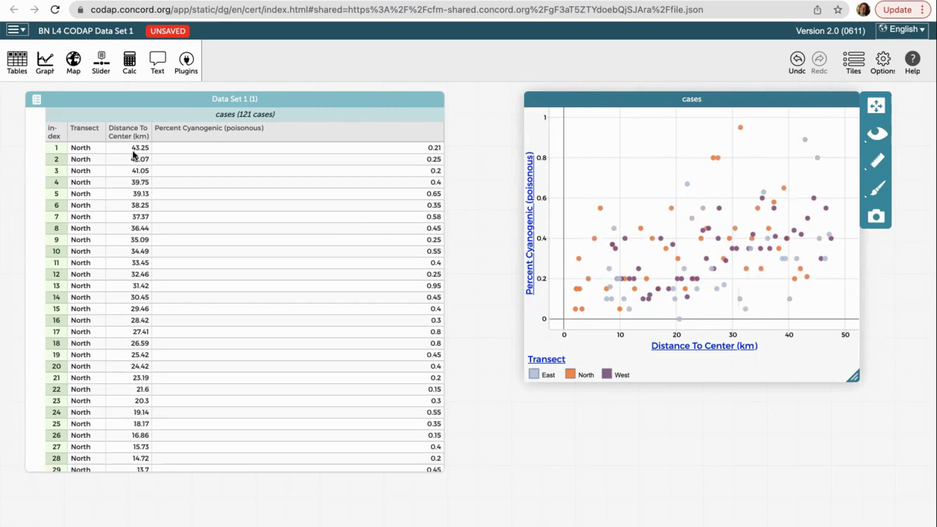
mouse_move(93, 131)
mouse_down()
mouse_move(643, 108)
mouse_move(422, 108)
mouse_up()
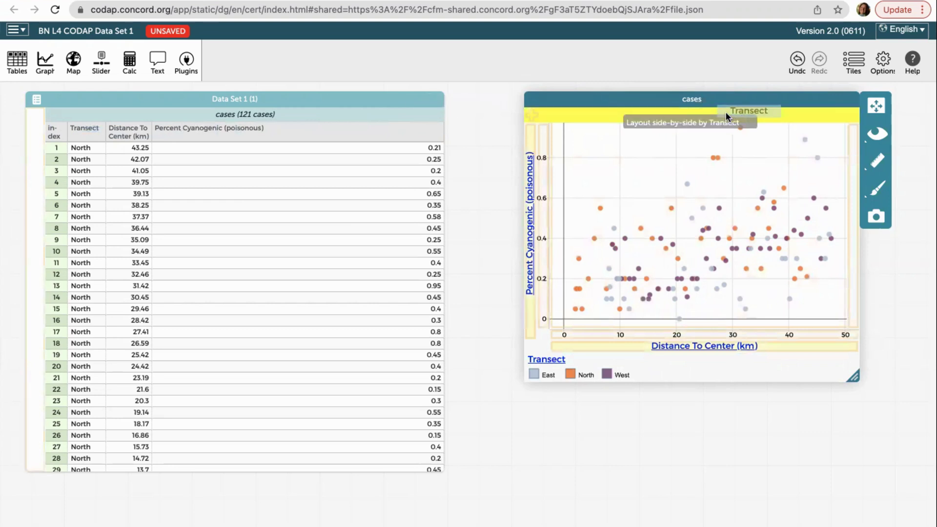
- Lay out the plot side by side by Transect into East, North and West panels
drag(422, 110, 726, 111)
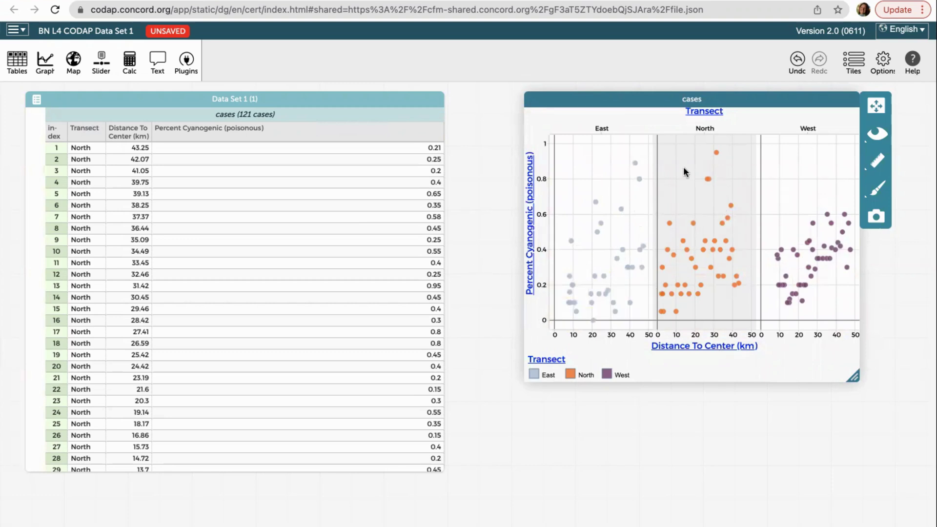
mouse_move(851, 100)
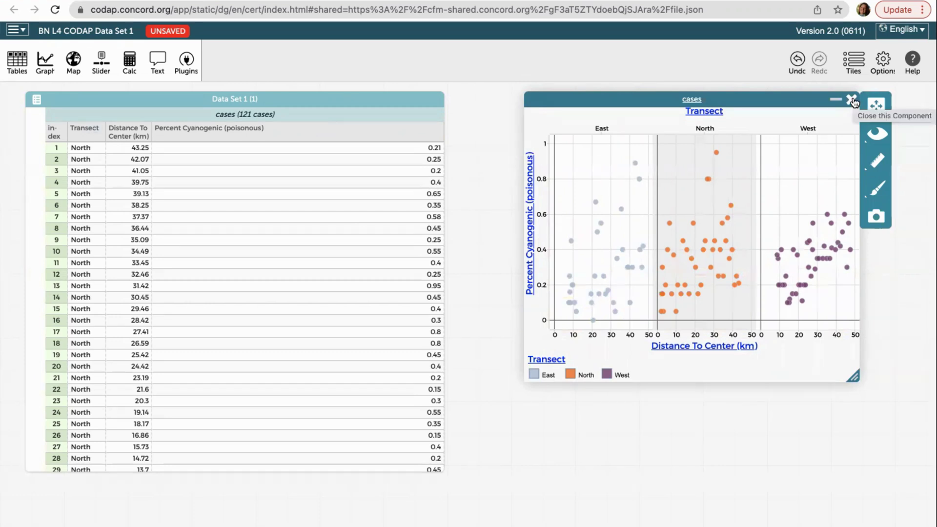
- Close the split scatter plot and add a new, enlarged empty cases graph
click(851, 99)
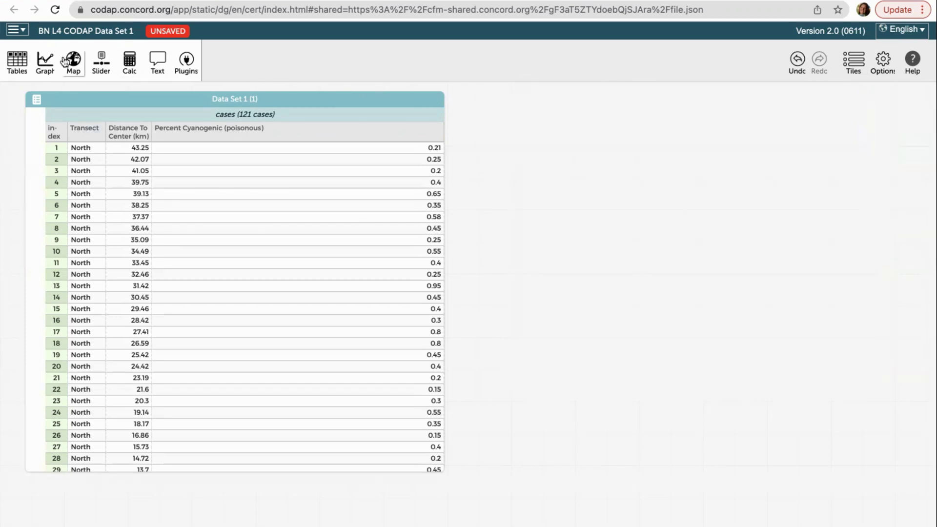
click(45, 62)
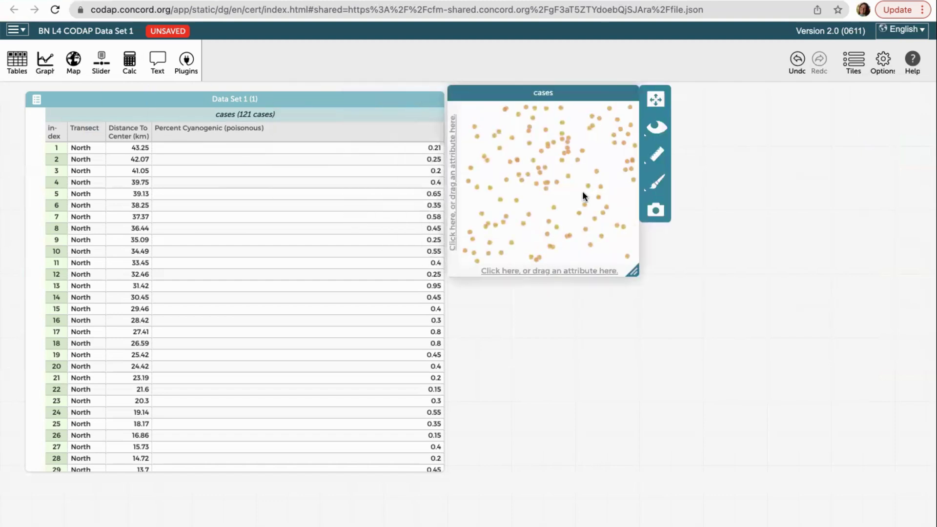
drag(636, 271, 884, 380)
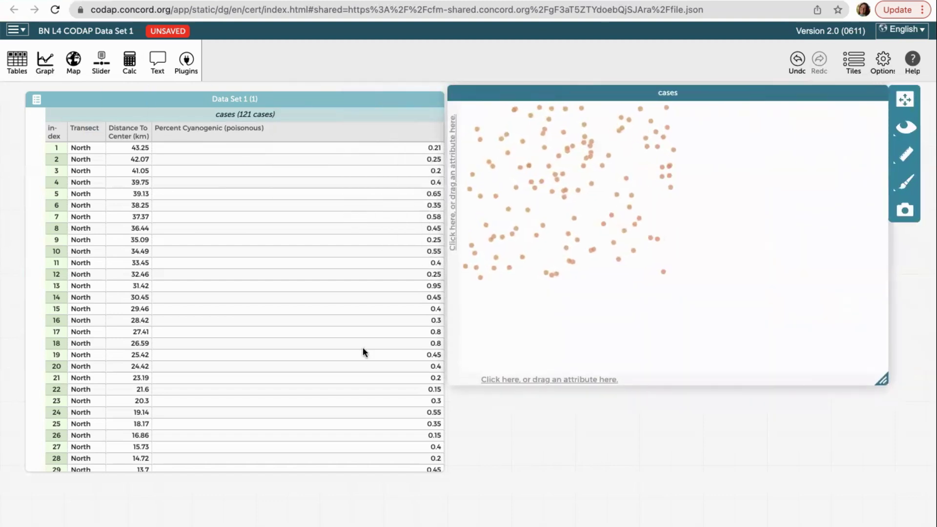